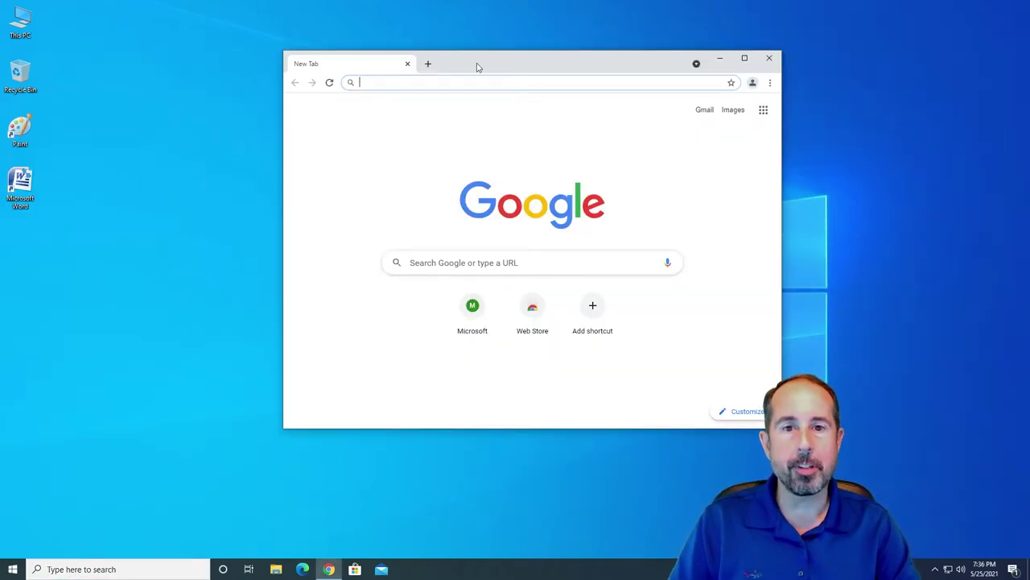
# Step: Start a blank Word document and paste the full-desktop screenshot into it
pyautogui.moveTo(477, 67); pyautogui.dragTo(489, 50)
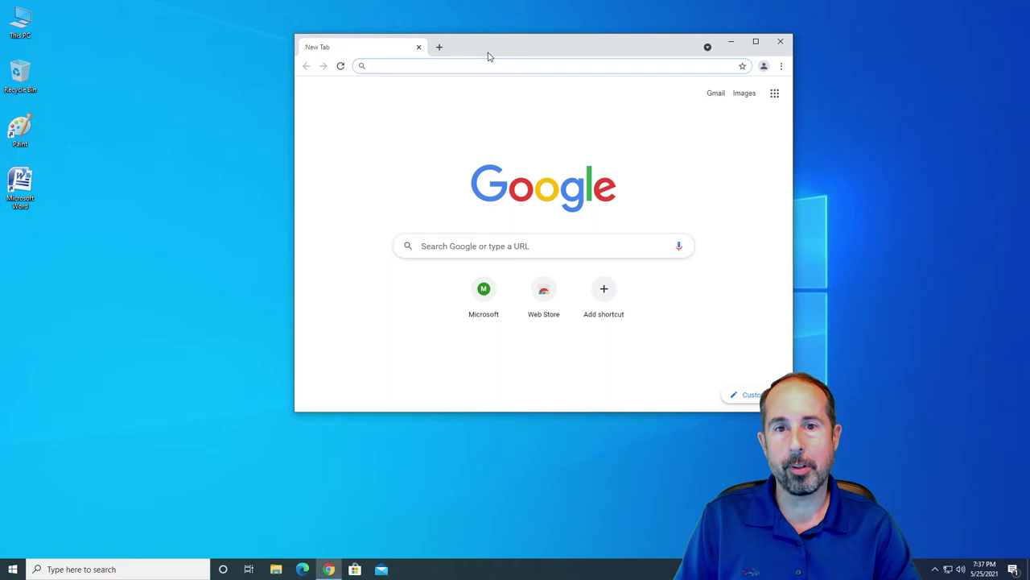
pyautogui.doubleClick(23, 190)
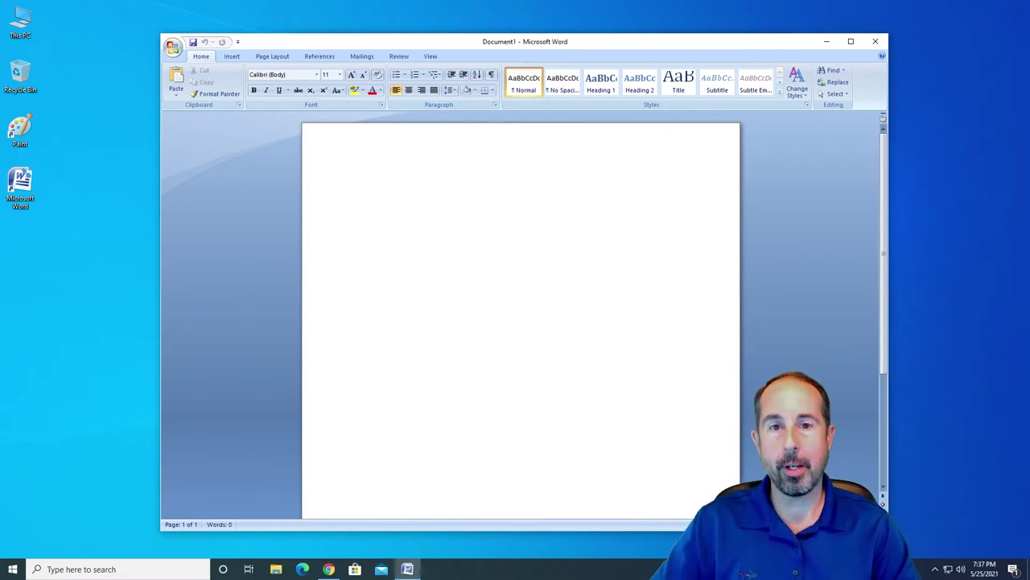
pyautogui.hotkey('ctrl', 'v')
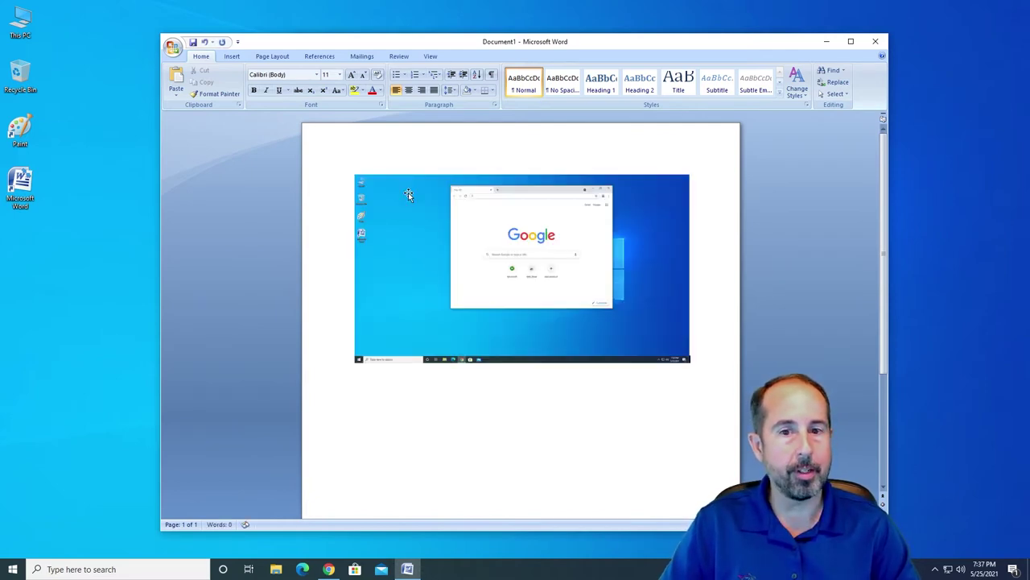
# Step: Shrink the pasted screenshot and type 'Test' on a new line below it
pyautogui.click(412, 209)
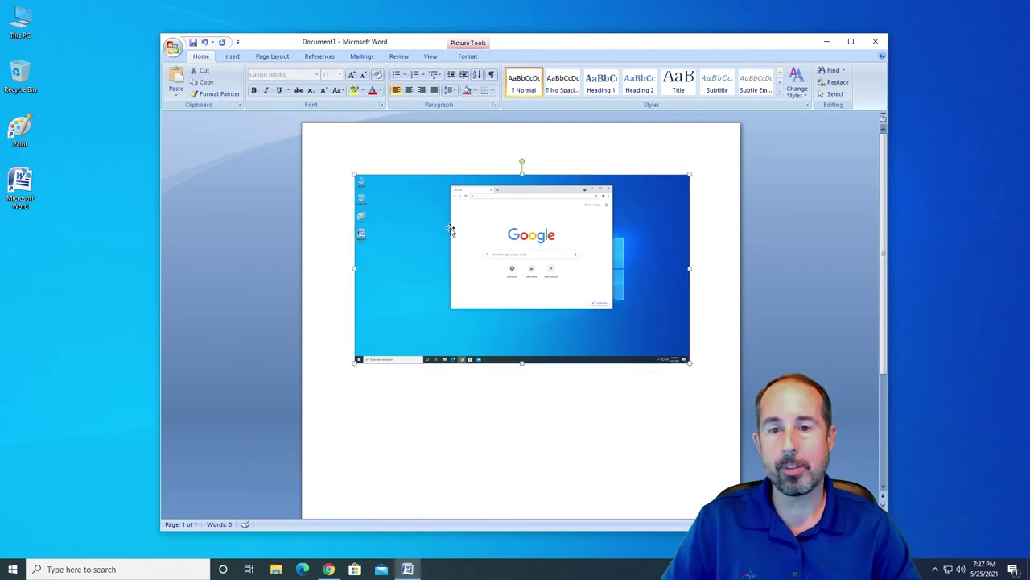
pyautogui.moveTo(690, 174); pyautogui.dragTo(591, 229)
pyautogui.click(354, 339)
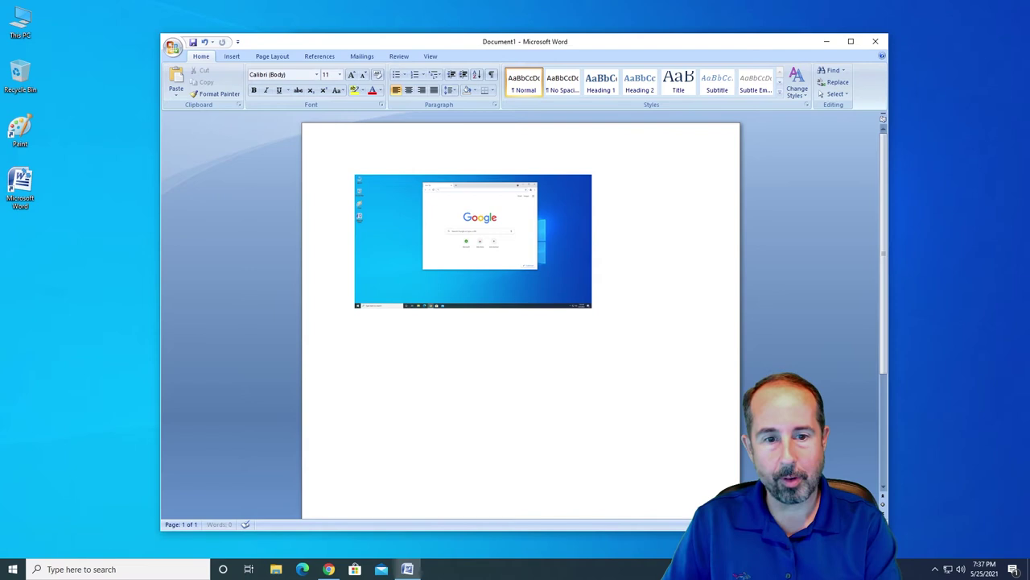
pyautogui.write('Test')
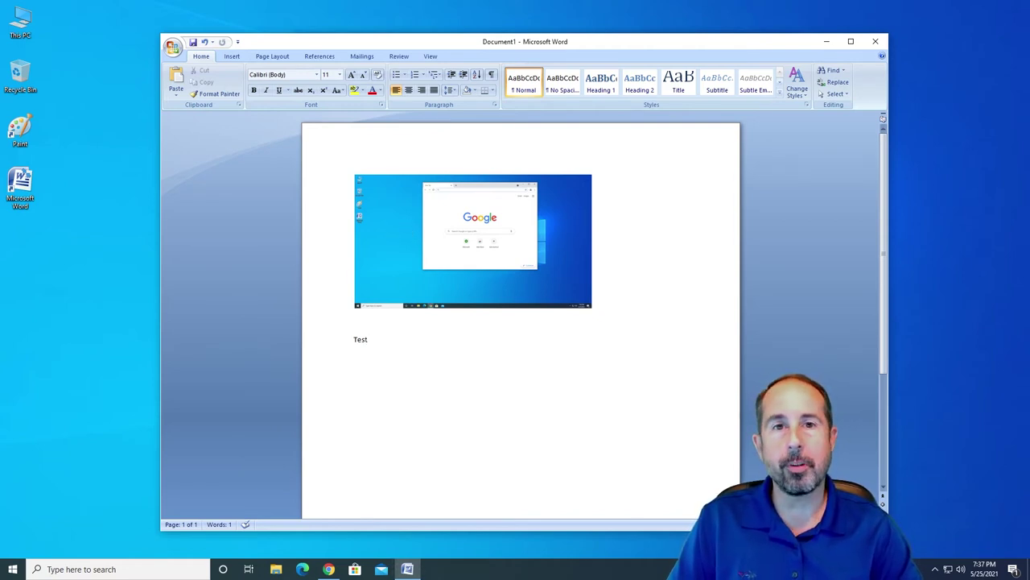
# Step: Close Word discarding Document1, then capture only the Chrome window with Alt+Print Screen
pyautogui.click(875, 41)
pyautogui.click(518, 312)
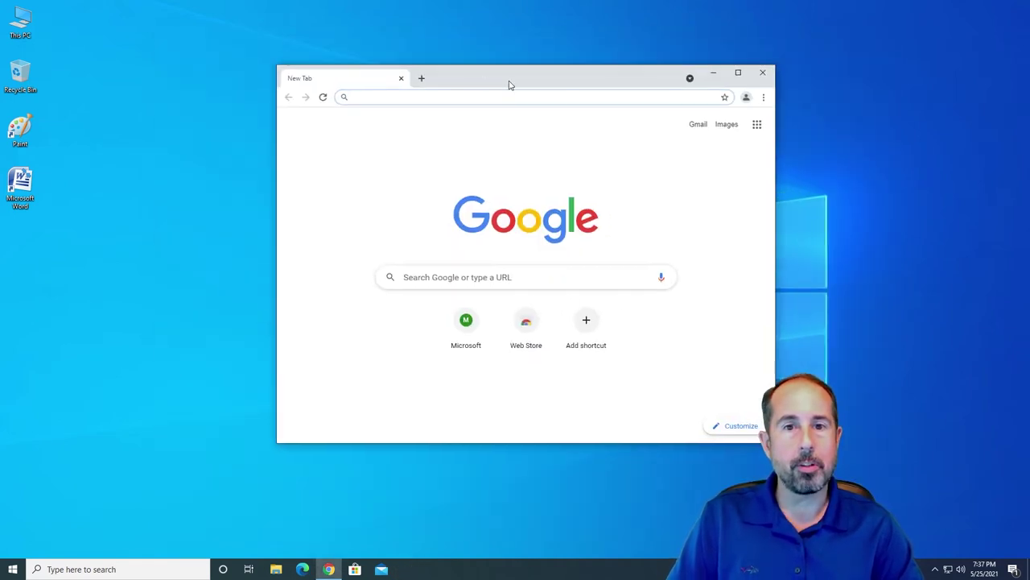
pyautogui.moveTo(536, 80)
pyautogui.mouseDown()
pyautogui.moveTo(524, 51)
pyautogui.moveTo(528, 66)
pyautogui.mouseUp()
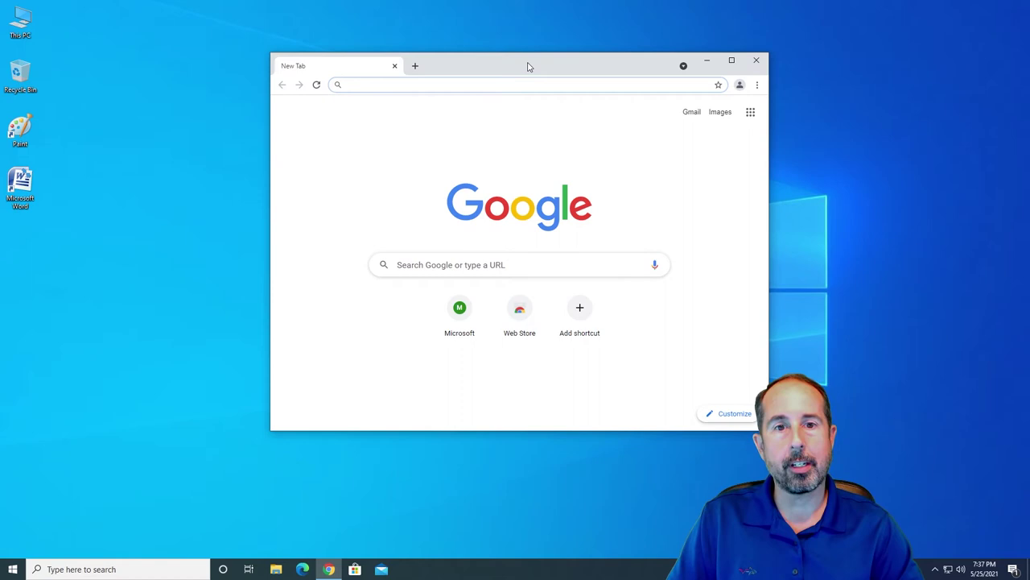
pyautogui.press('alt+Print')
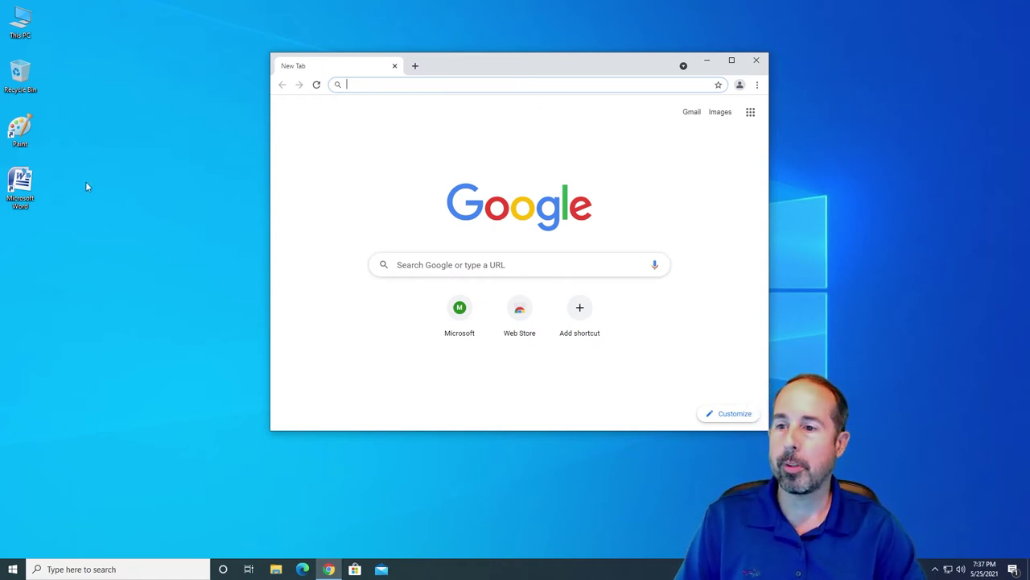
# Step: Put the Chrome-window capture into a fresh blank Word document, then minimize Word
pyautogui.doubleClick(20, 186)
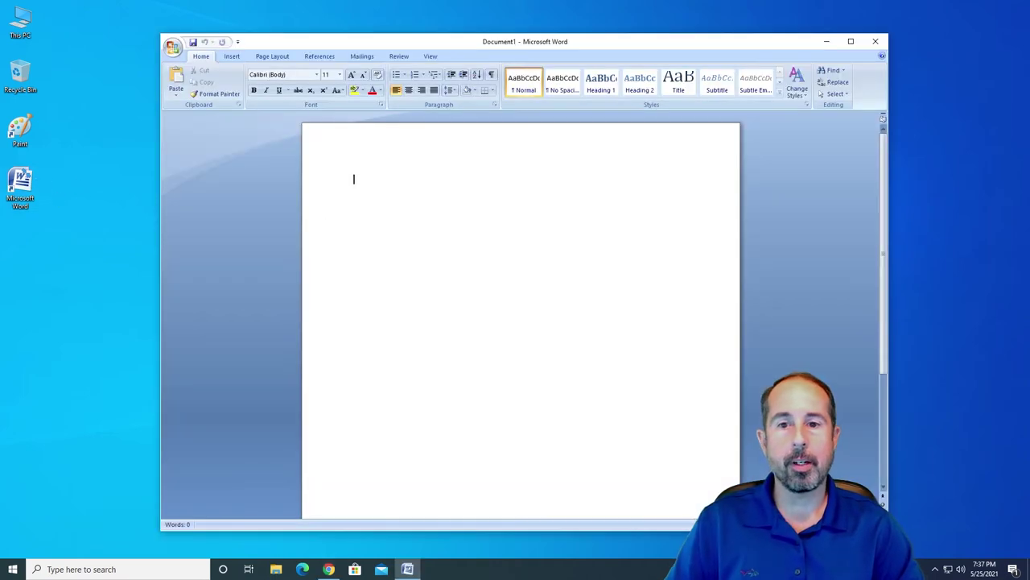
pyautogui.hotkey('alt', 'Tab')
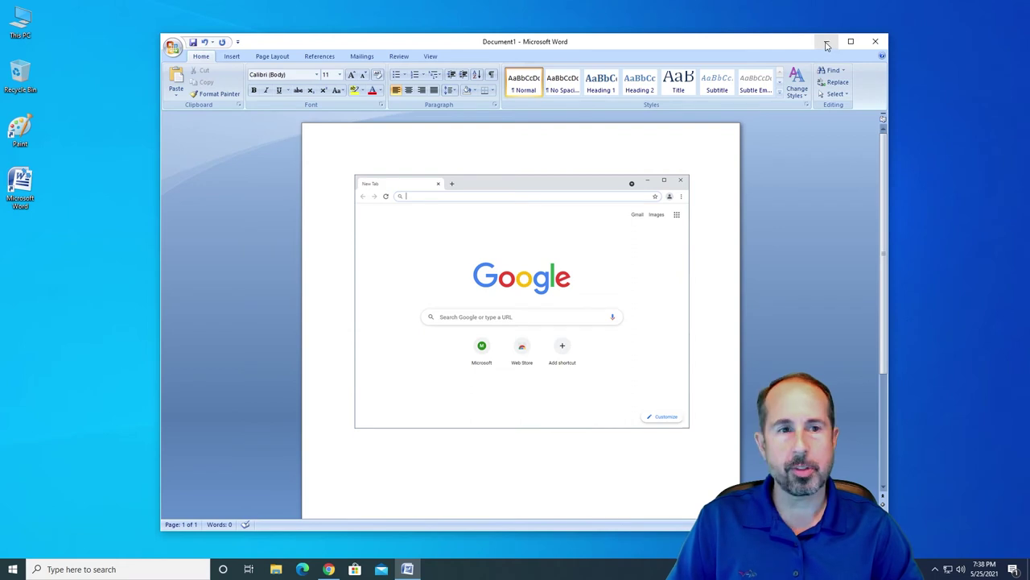
pyautogui.click(827, 46)
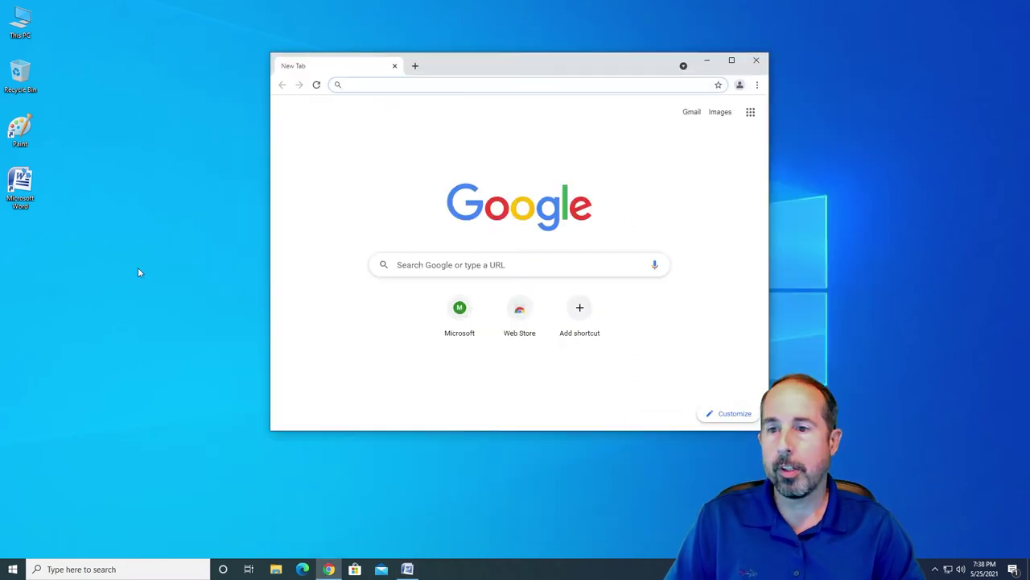
# Step: Paste the Chrome window capture onto a new Paint canvas and shift it up-left
pyautogui.click(22, 127)
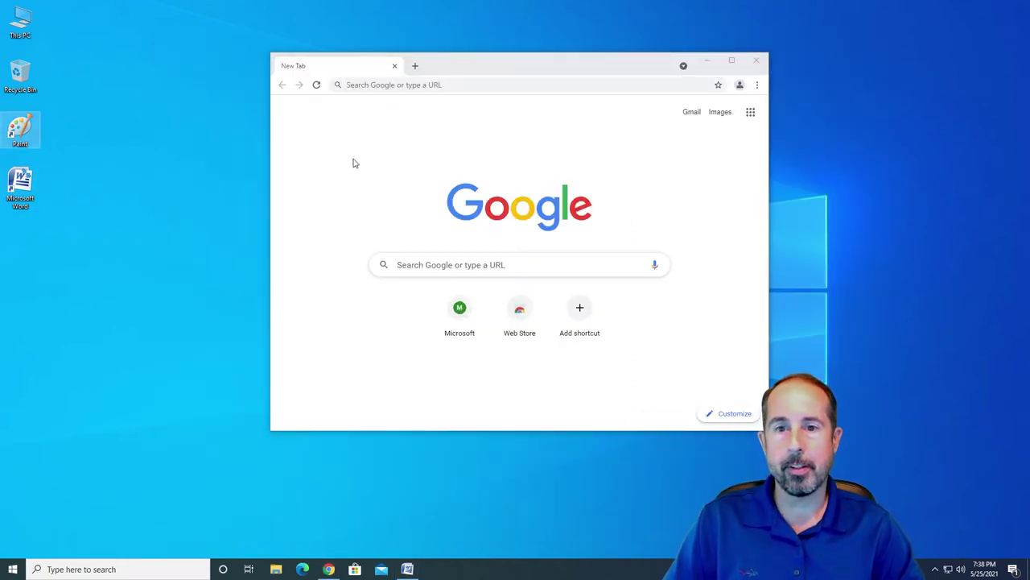
pyautogui.doubleClick(22, 126)
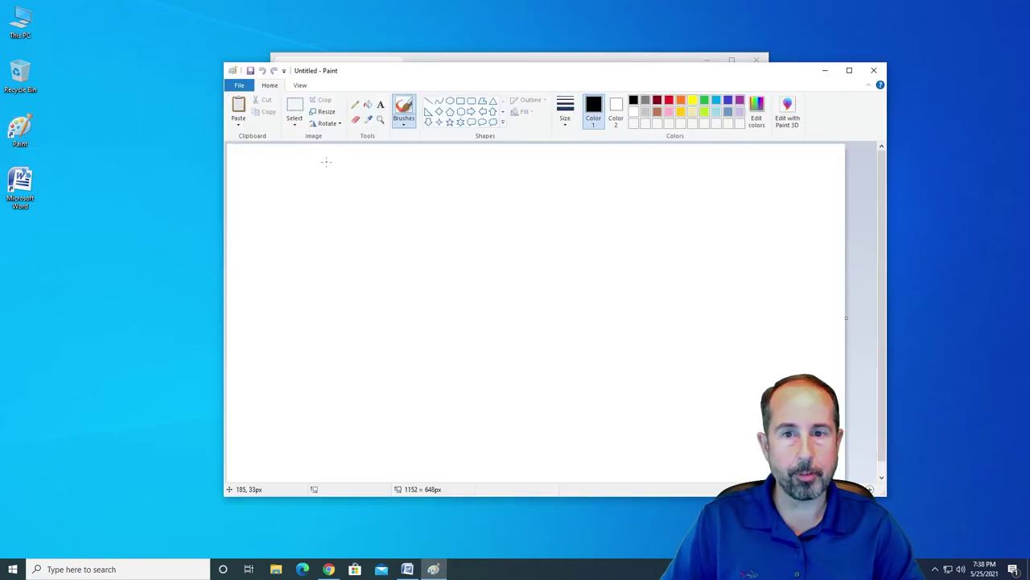
pyautogui.hotkey('ctrl', 'v')
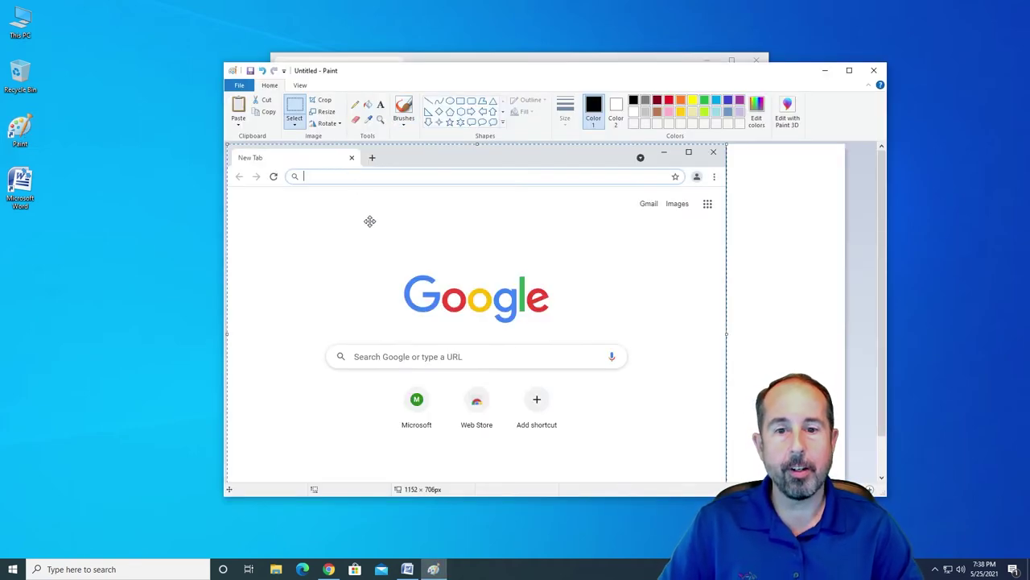
pyautogui.moveTo(482, 296); pyautogui.dragTo(294, 187)
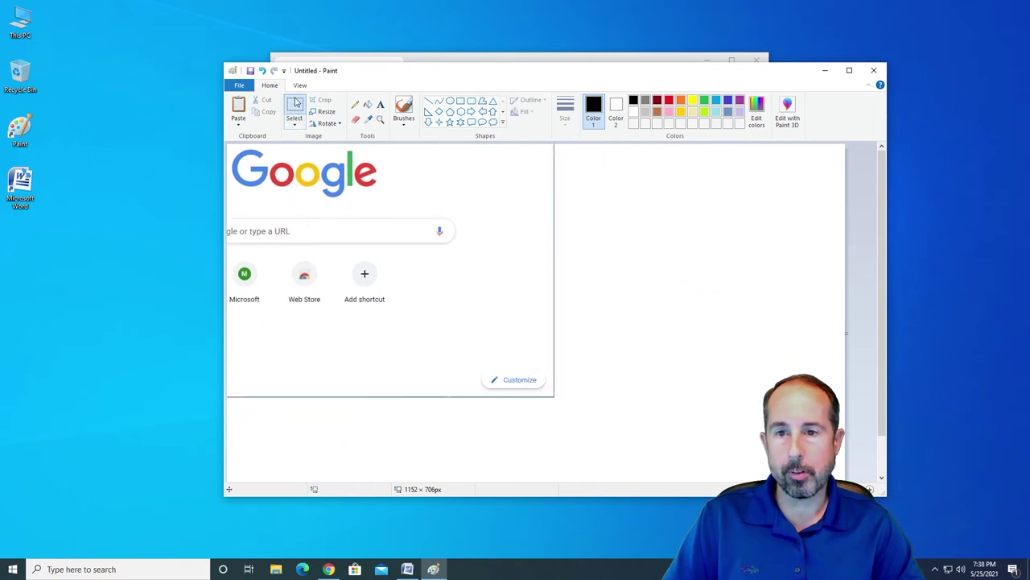
# Step: Crop the picture to a selection around the Google logo, 292 × 108 px
pyautogui.click(295, 103)
pyautogui.moveTo(230, 146); pyautogui.dragTo(387, 203)
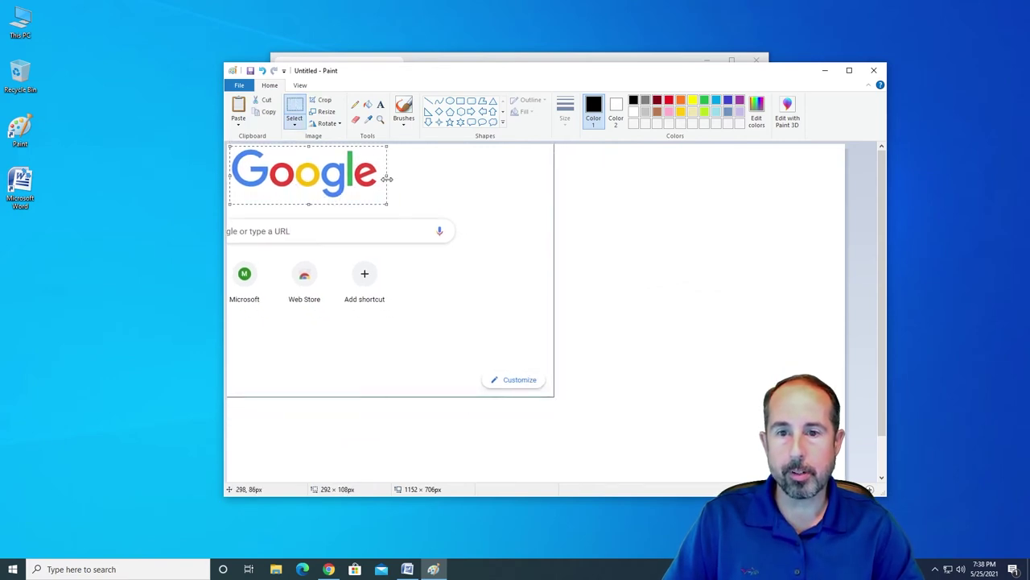
pyautogui.click(323, 100)
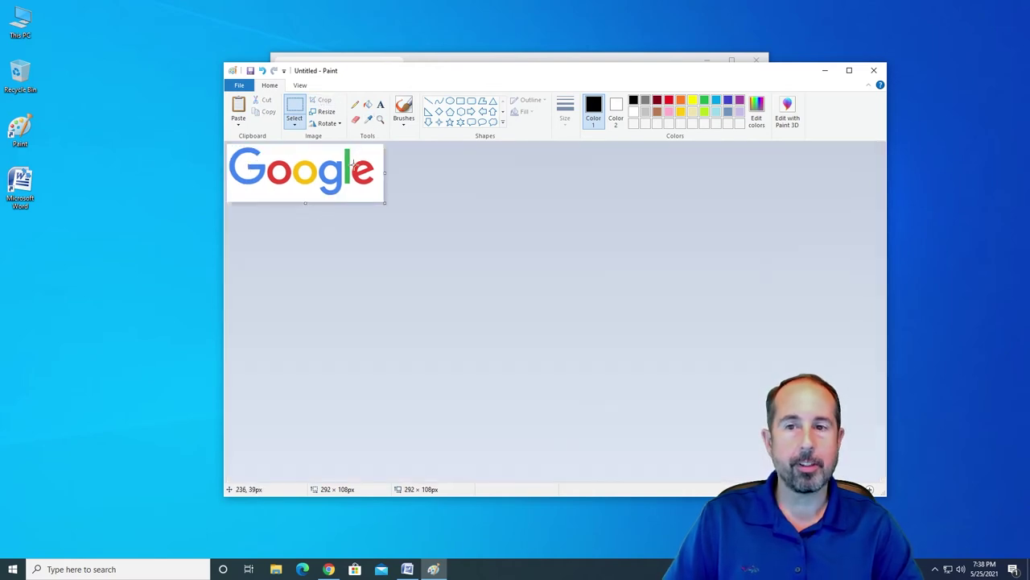
# Step: Save the cropped image to the Desktop as 'Google Logo' in PNG format
pyautogui.click(250, 71)
pyautogui.click(421, 207)
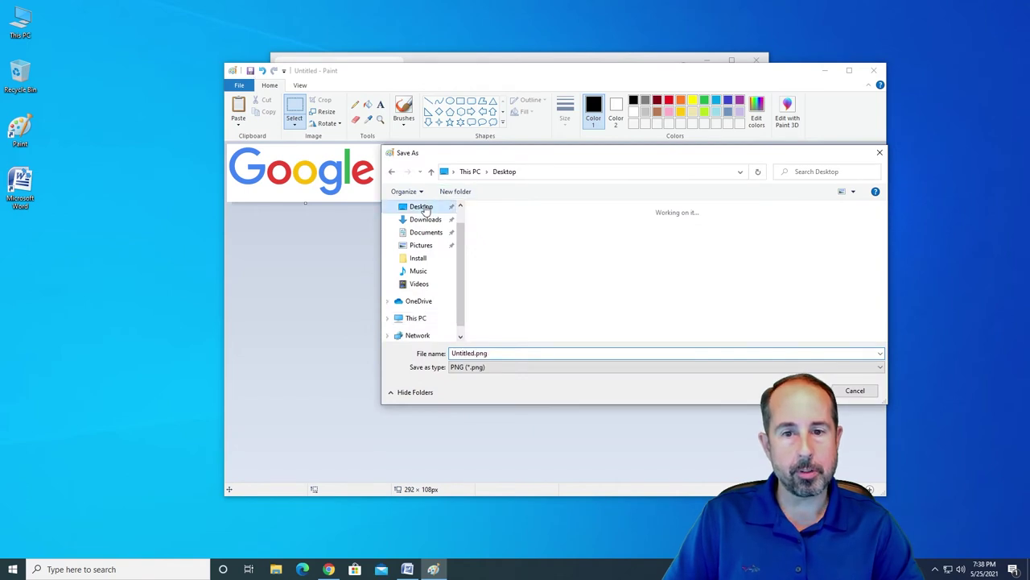
pyautogui.click(538, 353)
pyautogui.hotkey('ctrl', 'a')
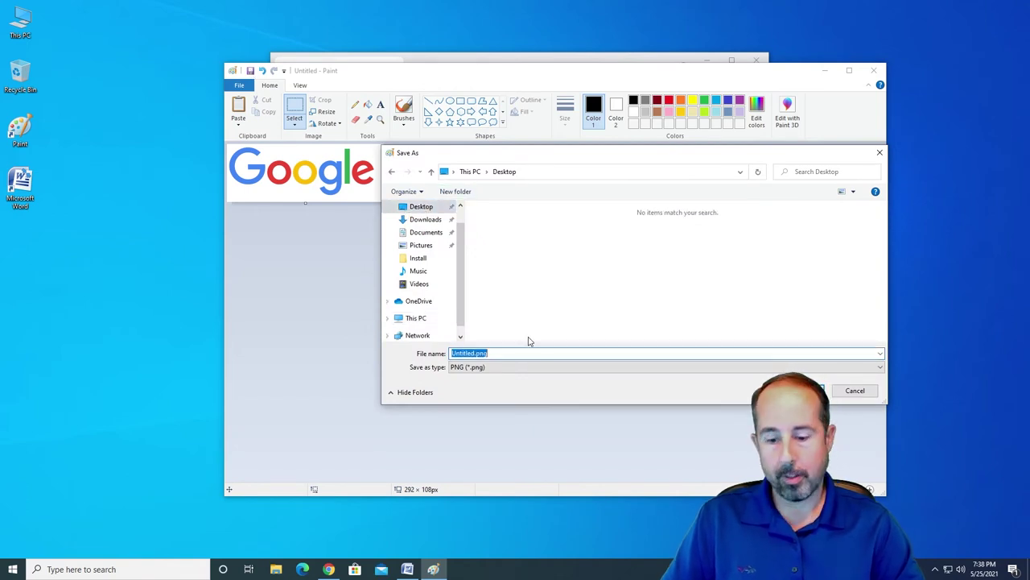
pyautogui.write('Google Logo')
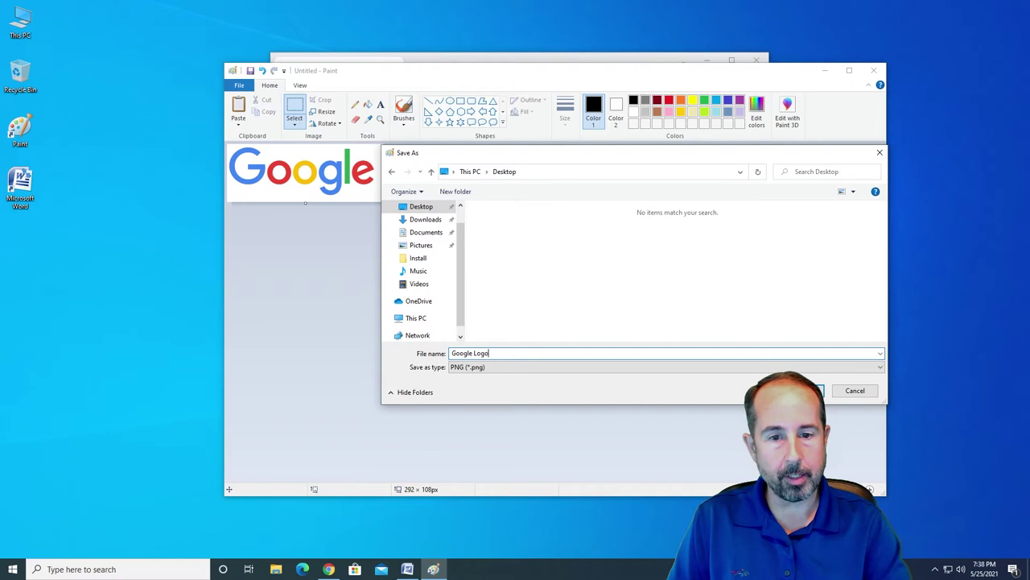
pyautogui.click(515, 367)
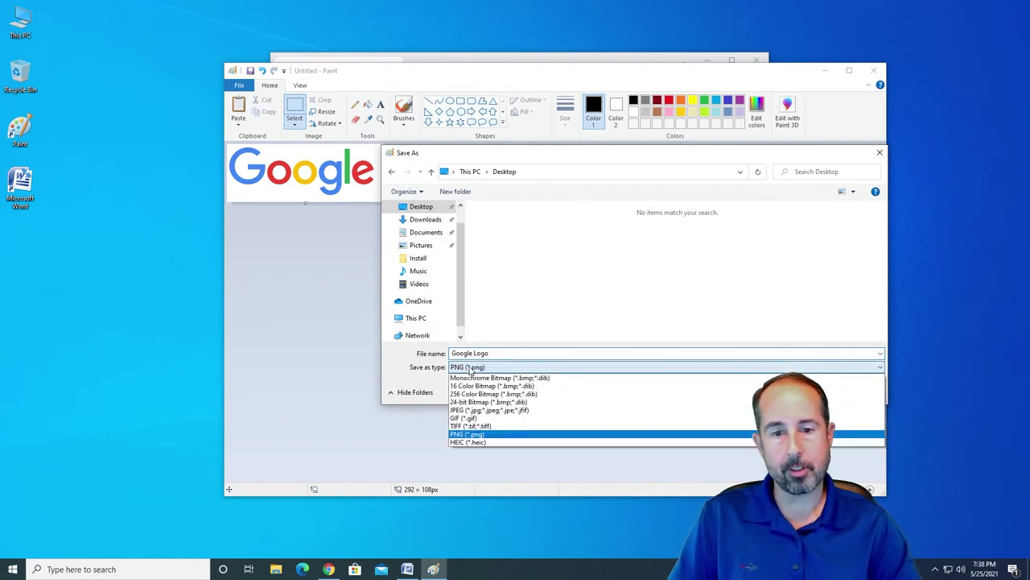
pyautogui.click(527, 432)
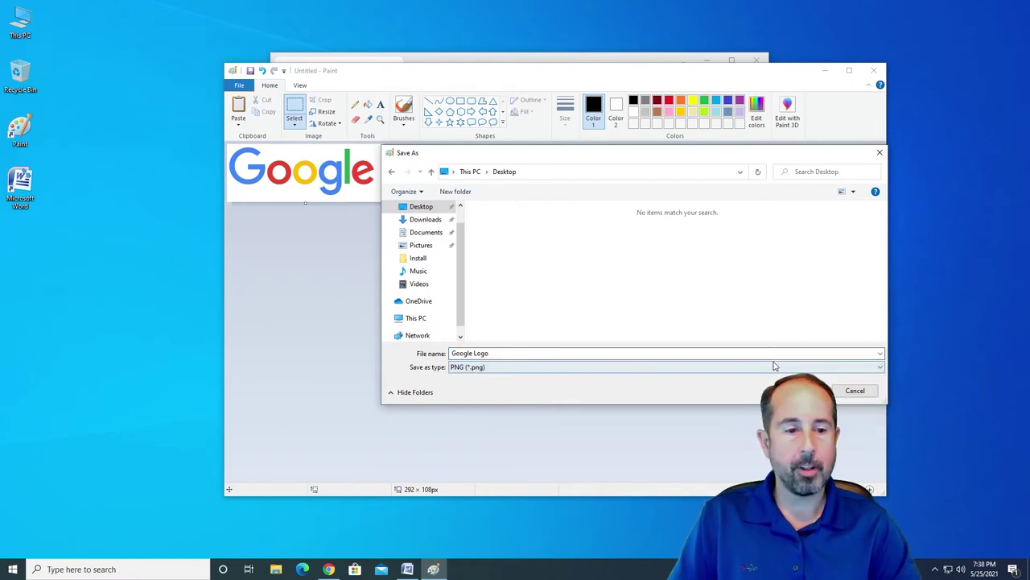
pyautogui.click(793, 391)
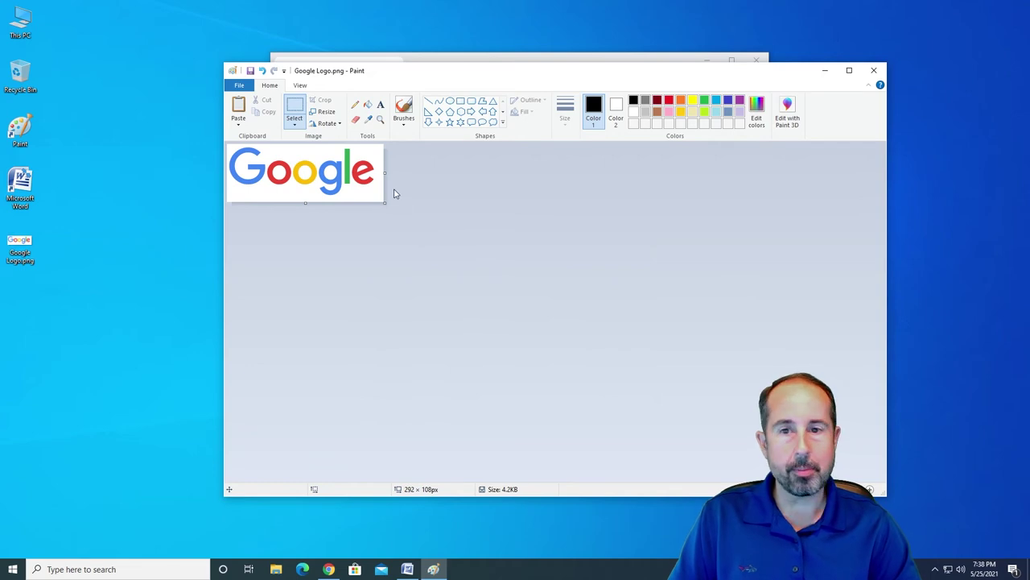
# Step: Close Paint and snip the area around the Google logo on Chrome's new tab page
pyautogui.click(874, 70)
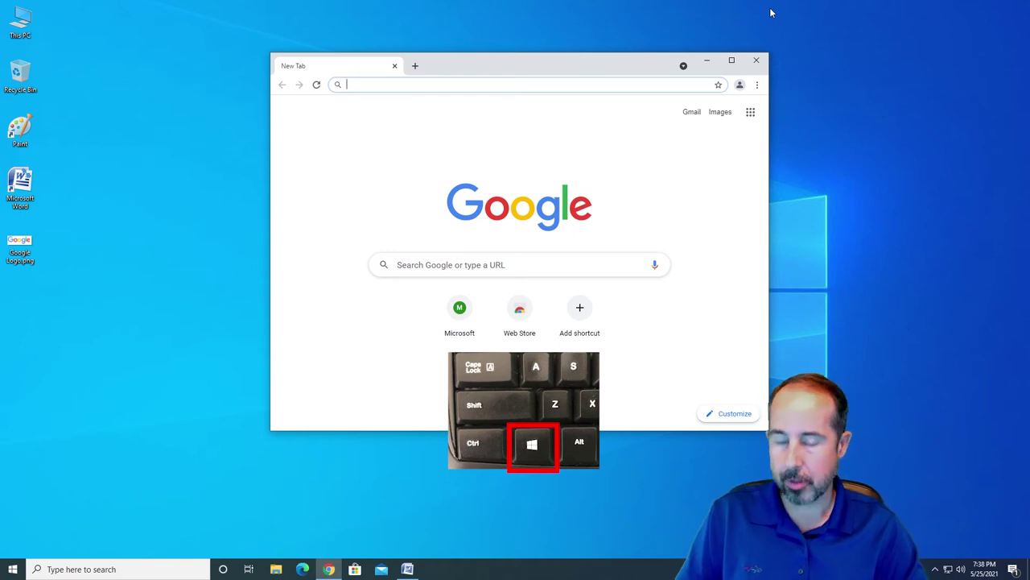
pyautogui.press('super+shift+s')
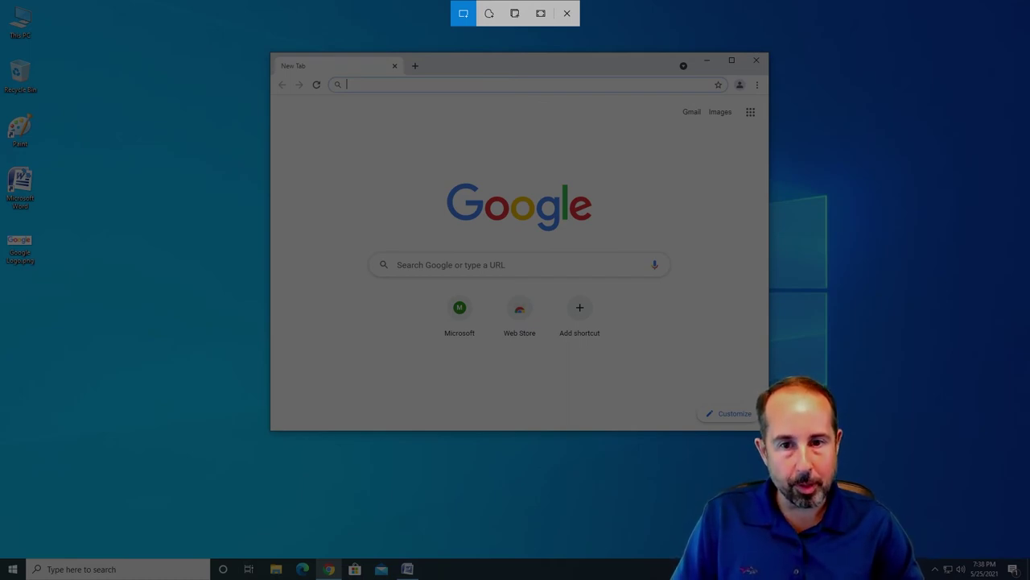
pyautogui.moveTo(436, 173); pyautogui.dragTo(603, 237)
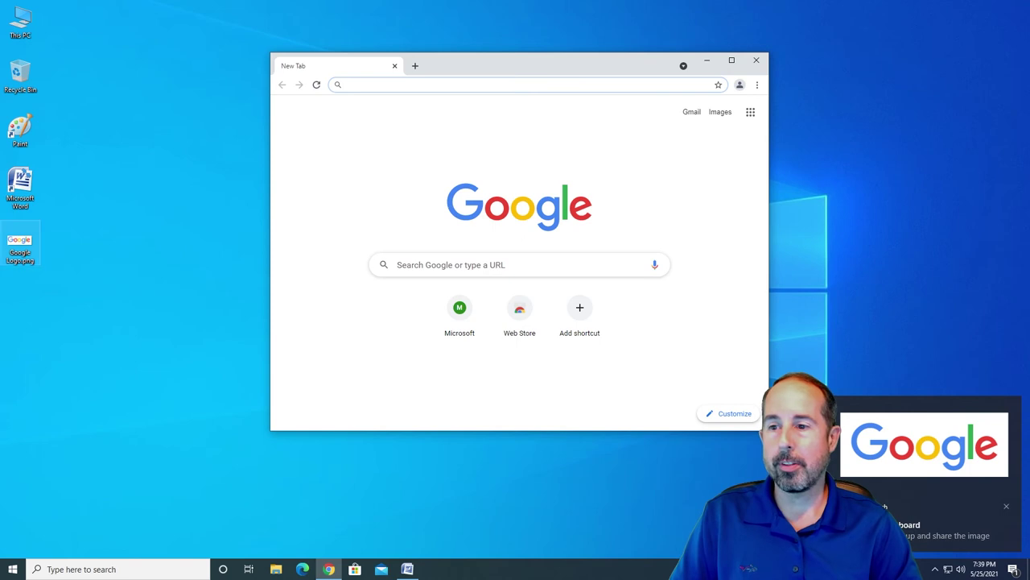
# Step: Paste the snipped Google logo into a new Word document
pyautogui.click(24, 186)
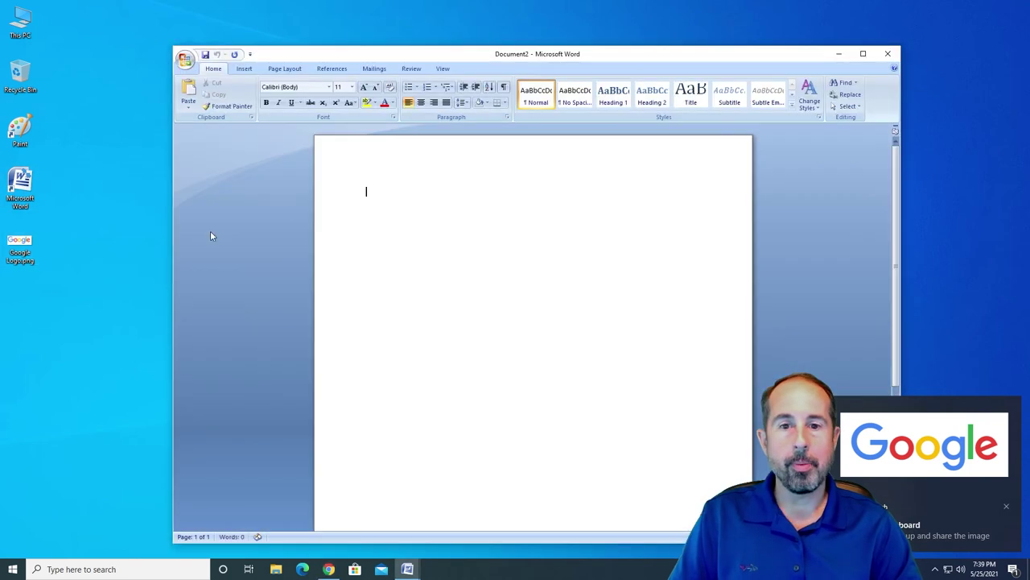
pyautogui.hotkey('ctrl', 'v')
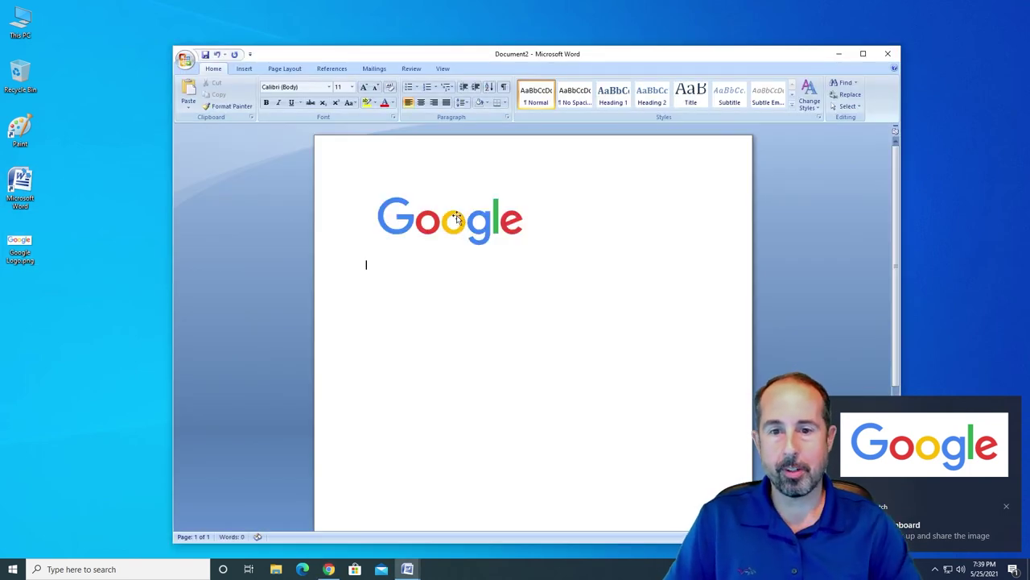
pyautogui.doubleClick(20, 131)
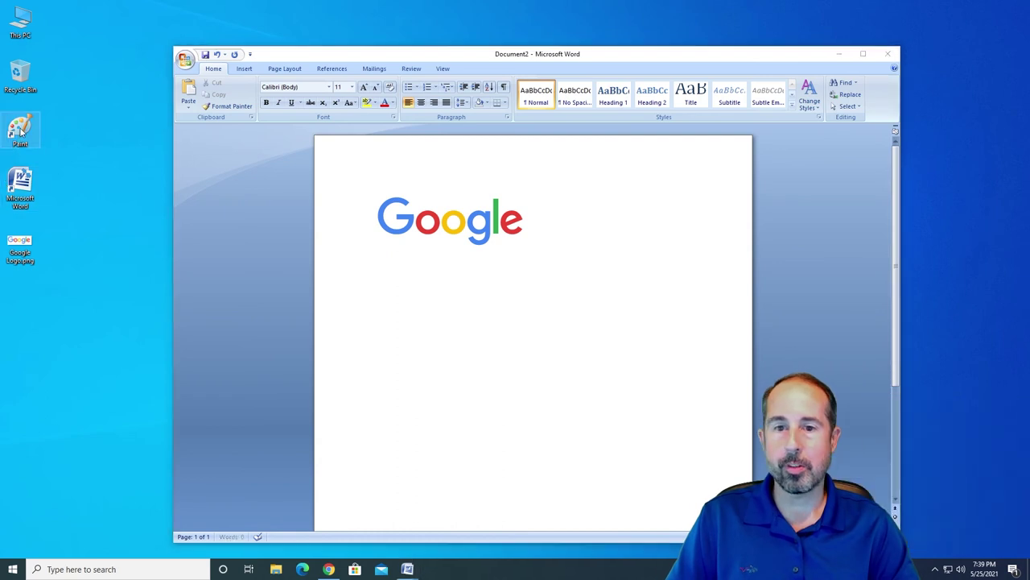
# Step: Paste the snipped logo into Paint, crop it to the letter G, then close with Don't Save
pyautogui.hotkey('ctrl', 'v')
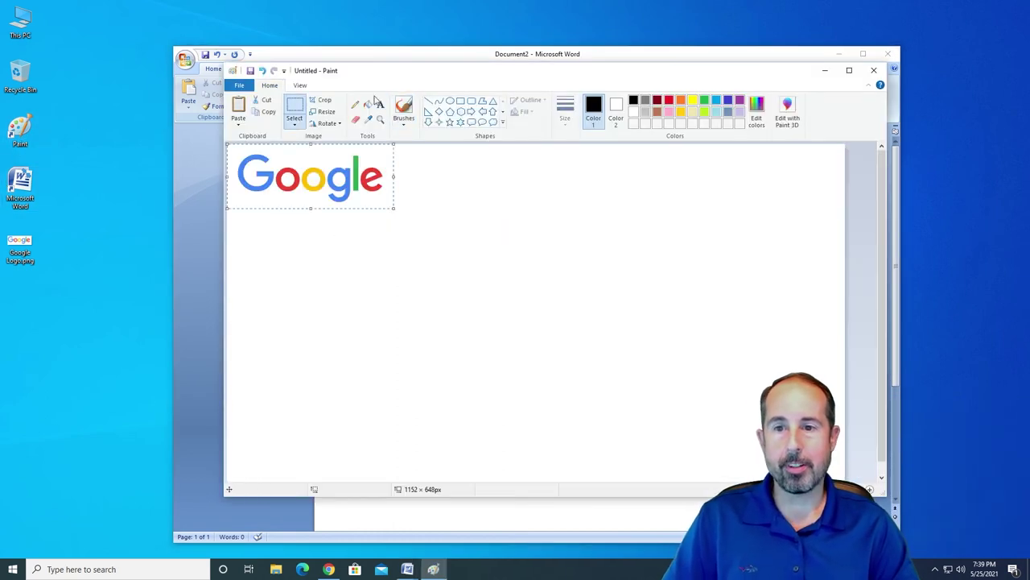
pyautogui.click(335, 246)
pyautogui.click(291, 108)
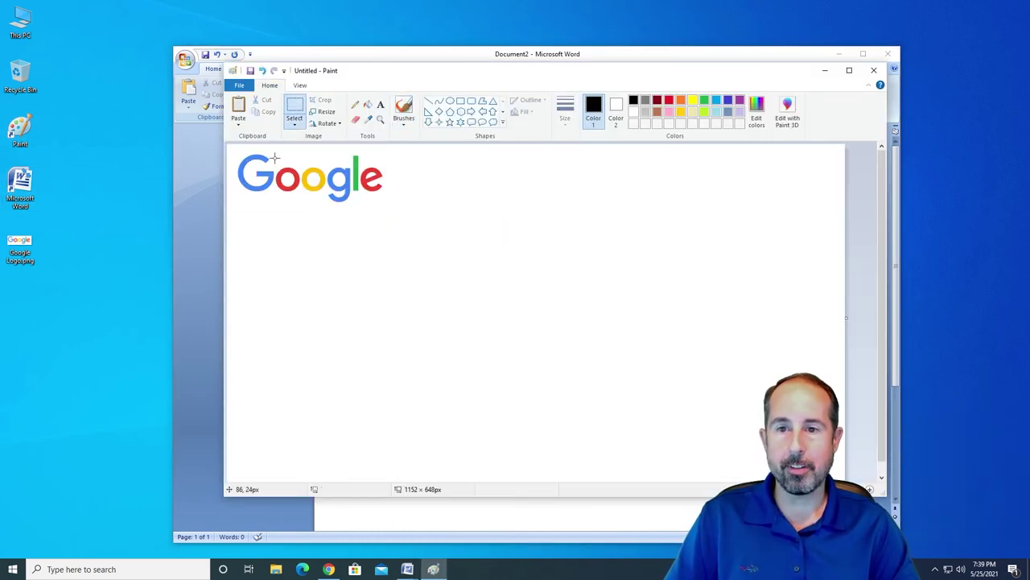
pyautogui.moveTo(272, 172); pyautogui.dragTo(236, 153)
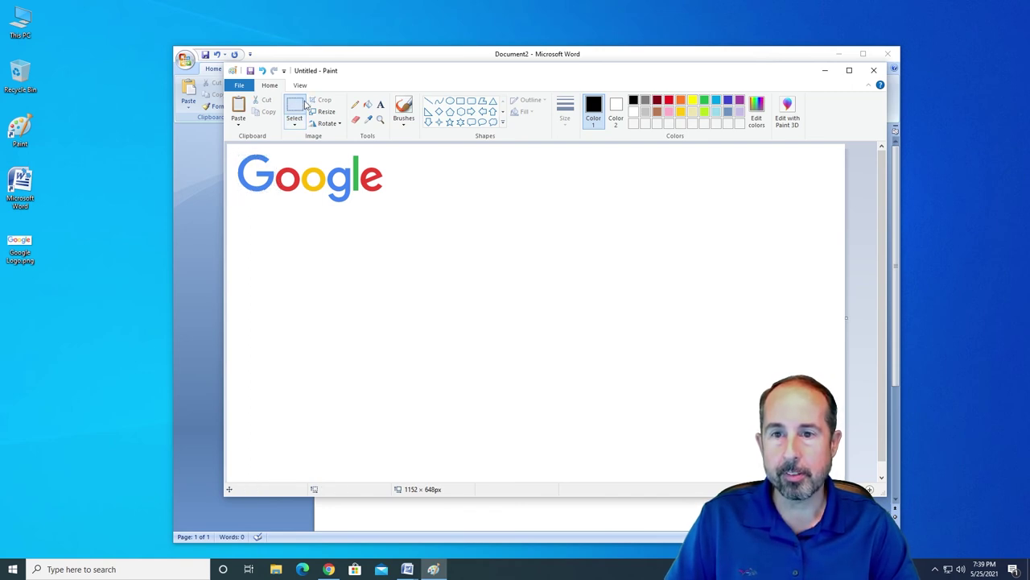
pyautogui.moveTo(233, 149); pyautogui.dragTo(277, 193)
pyautogui.click(326, 101)
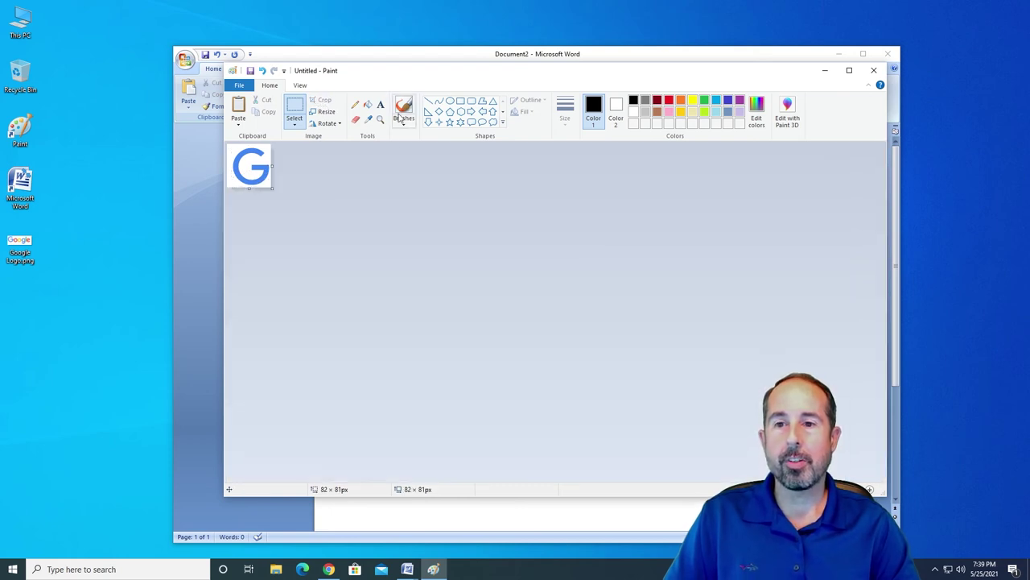
pyautogui.click(873, 71)
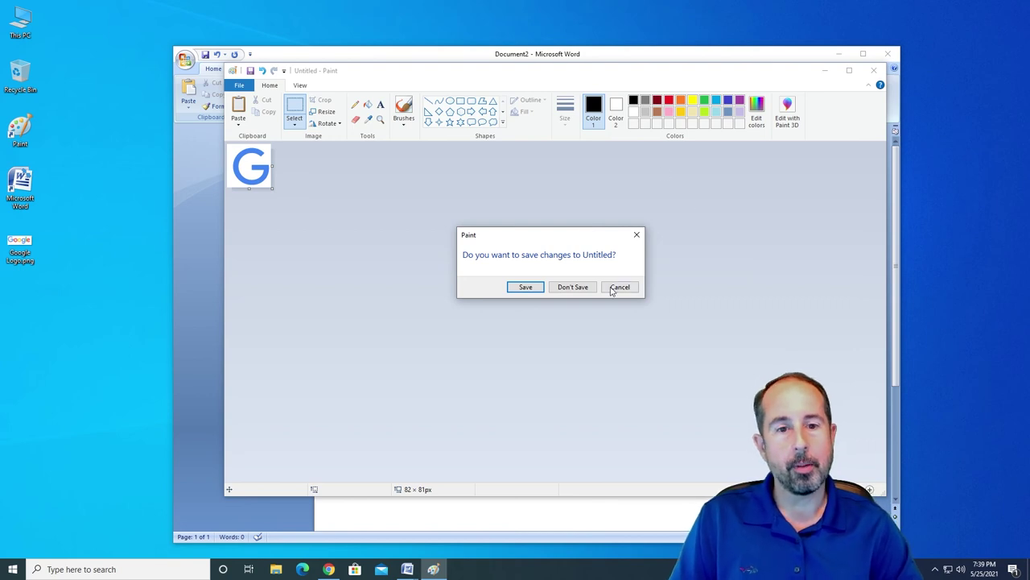
pyautogui.click(573, 288)
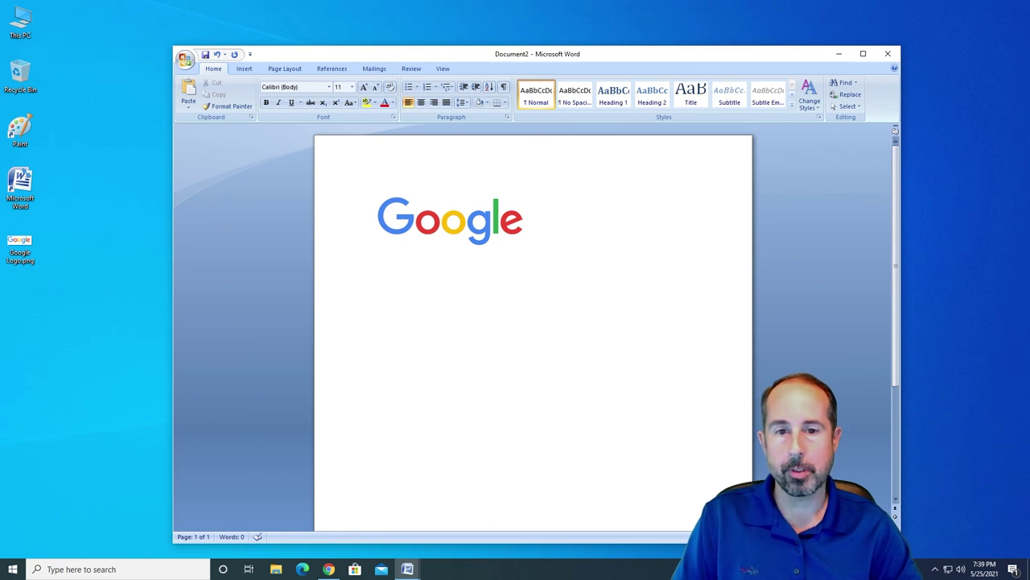
pyautogui.click(432, 223)
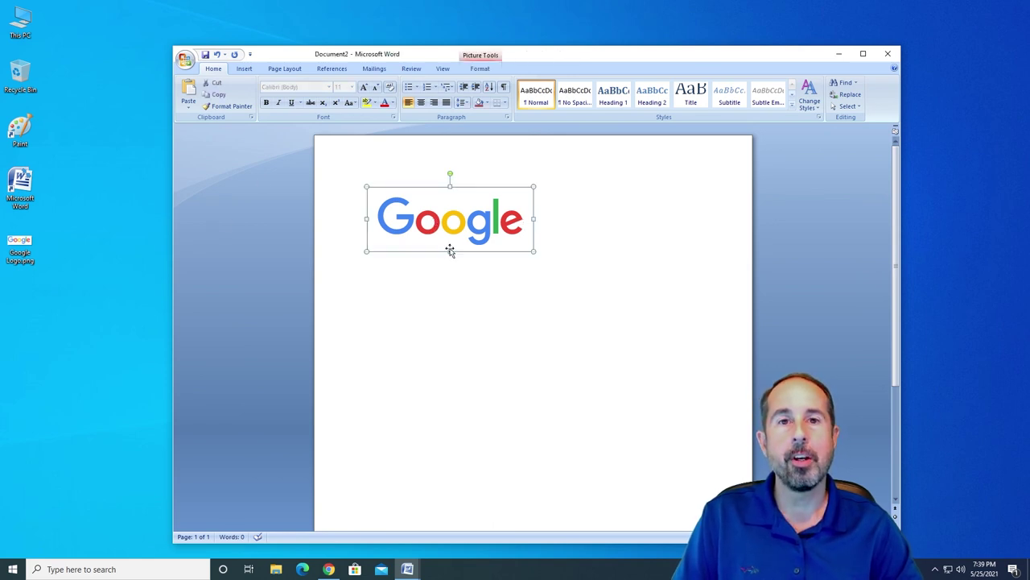
pyautogui.click(366, 264)
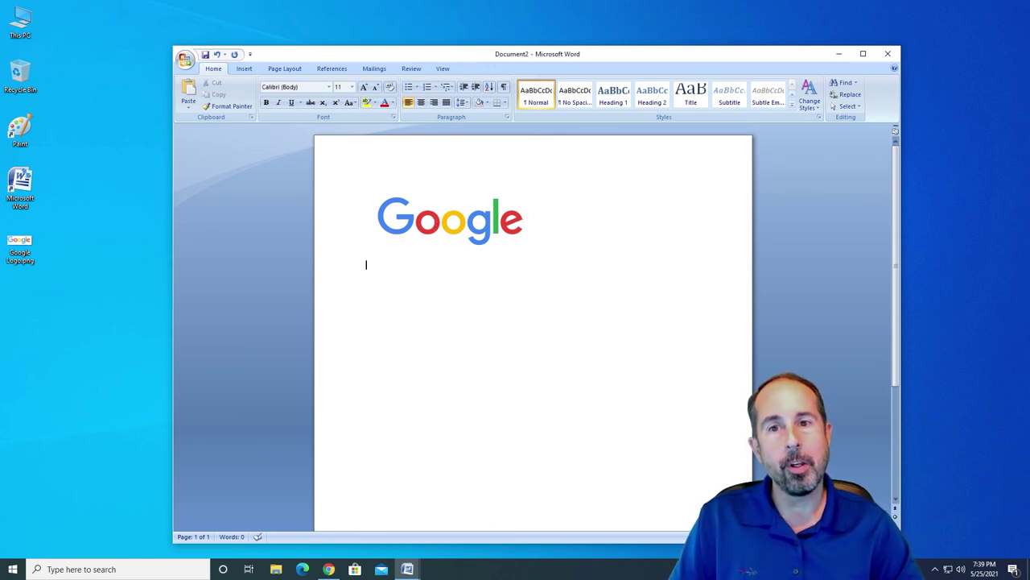